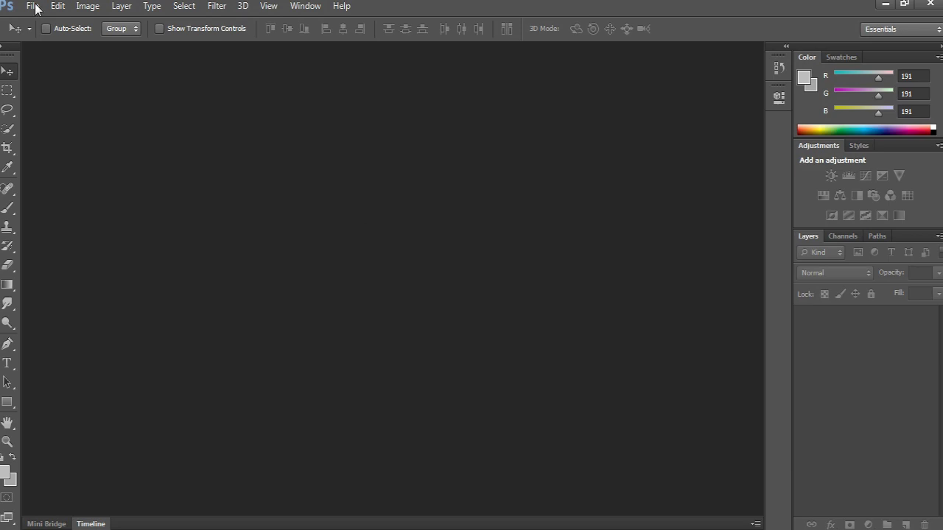
Create a new blank white 1200 × 600 px document, Untitled-1.
{"action": "left_click", "coordinate": [33, 7]}
{"action": "left_click", "coordinate": [47, 20]}
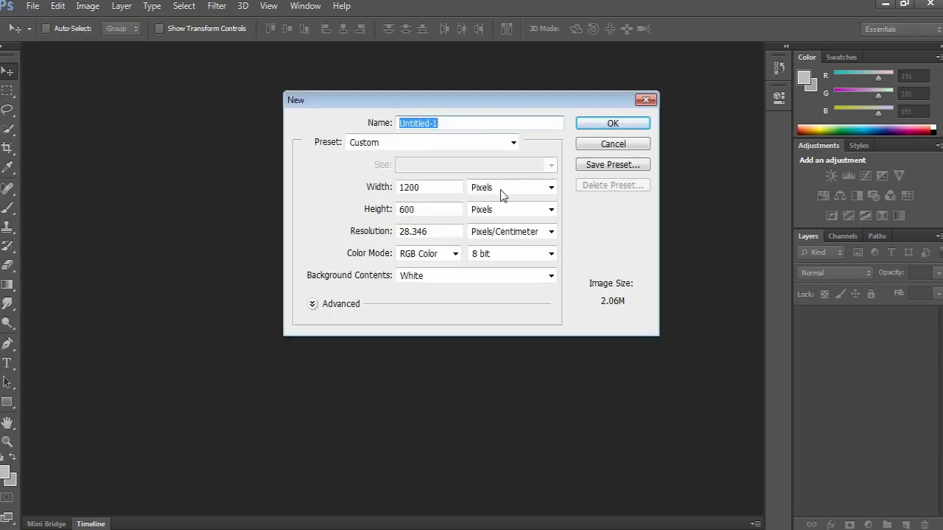
{"action": "double_click", "coordinate": [447, 187]}
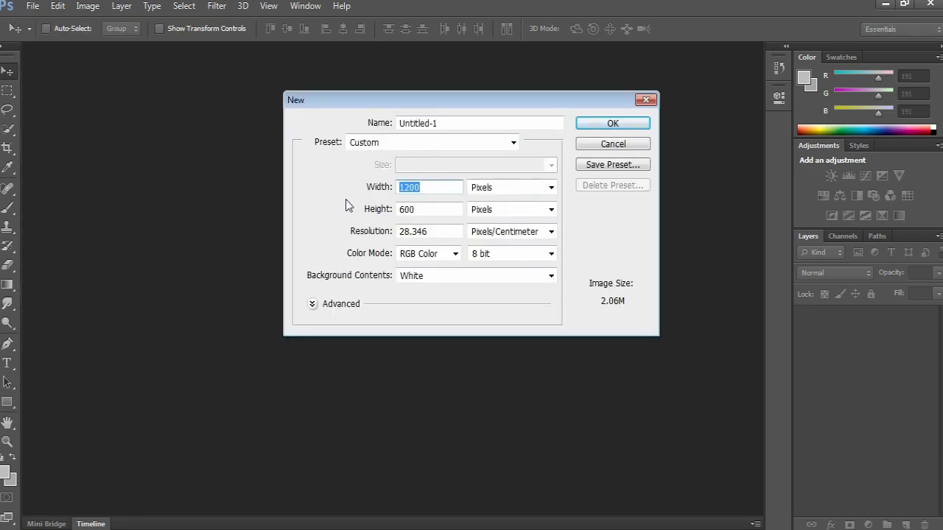
{"action": "double_click", "coordinate": [427, 210]}
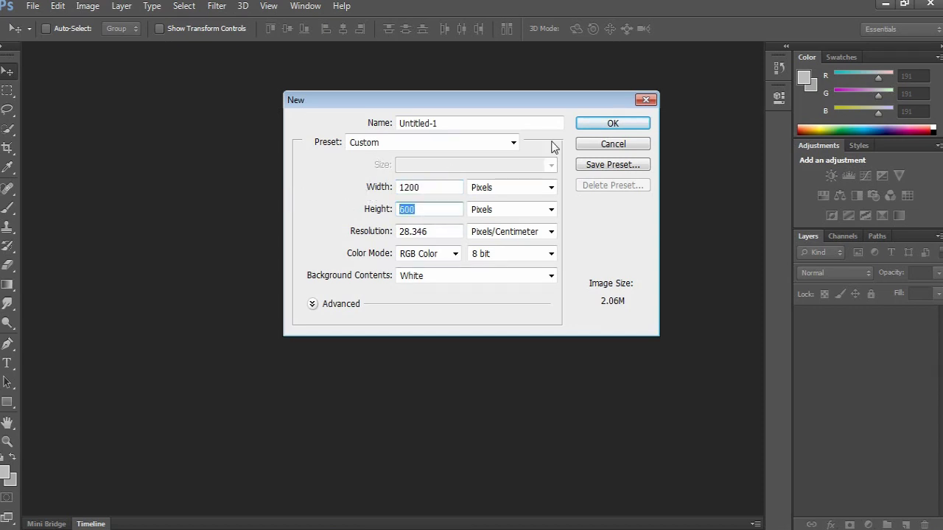
{"action": "left_click", "coordinate": [628, 126]}
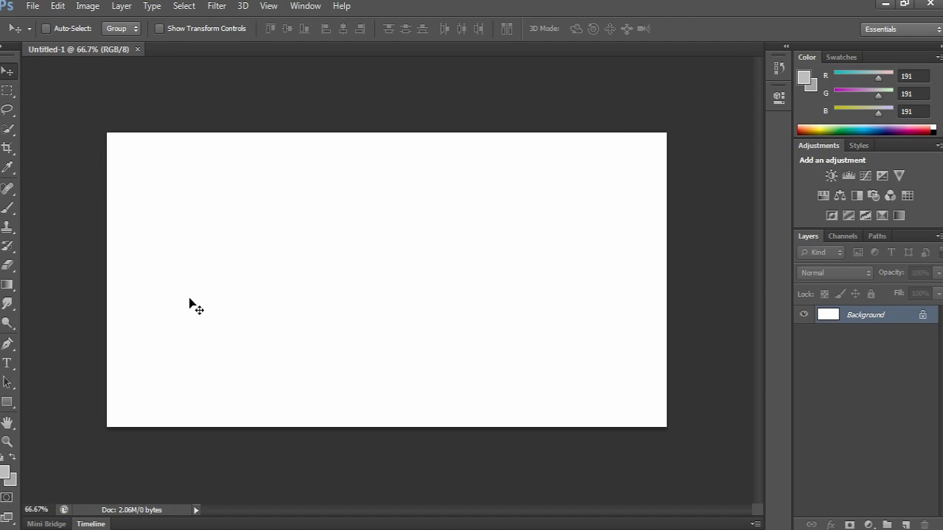
Set the foreground colour to RGB 191 grey and fill the Background layer with it.
{"action": "left_click", "coordinate": [4, 474]}
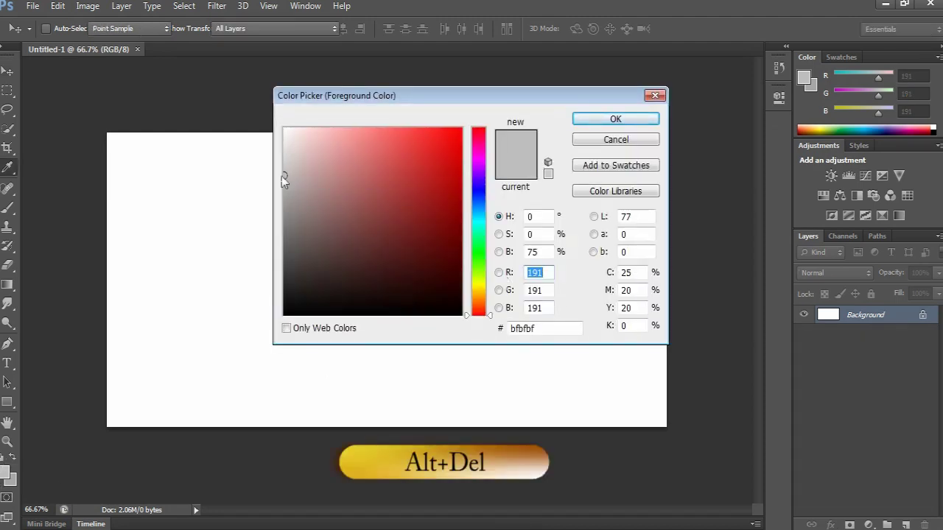
{"action": "left_click", "coordinate": [635, 120]}
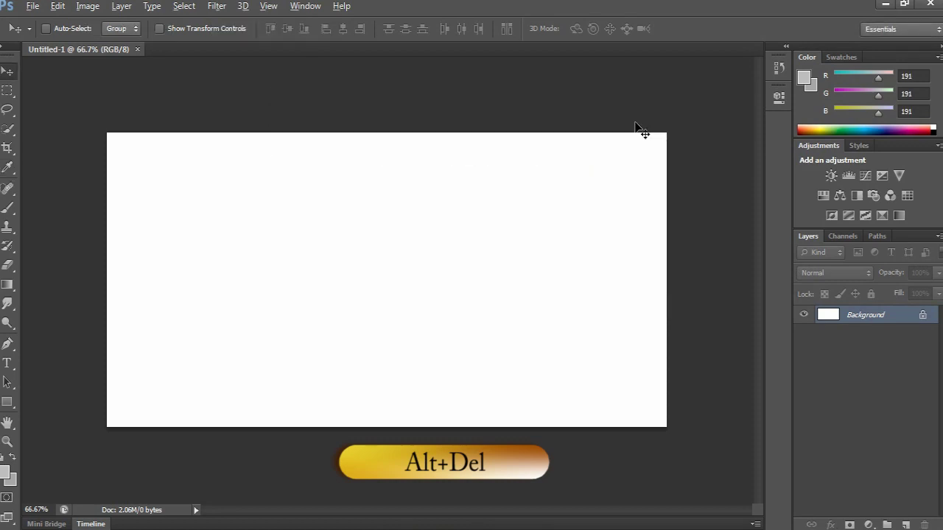
{"action": "key", "text": "alt+Delete"}
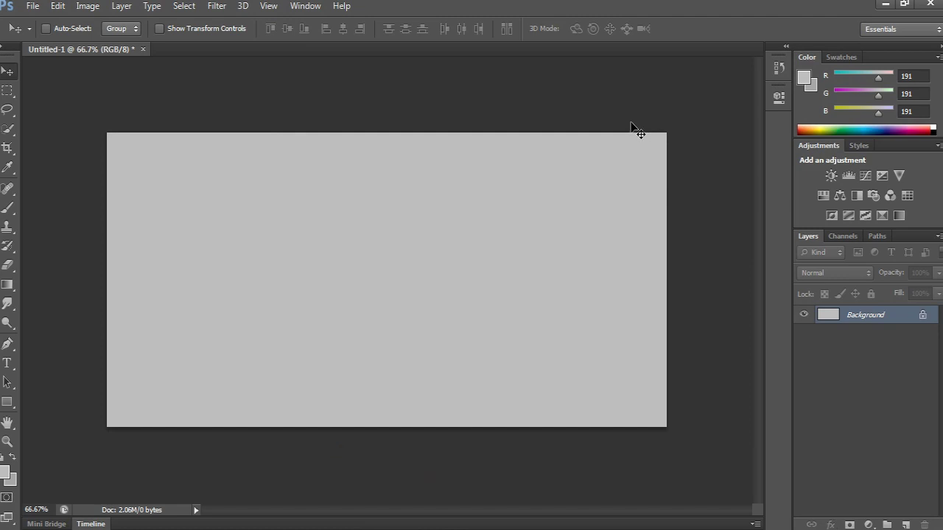
Type the word 'sudha' on the canvas in a darker grey colour.
{"action": "key", "text": "t"}
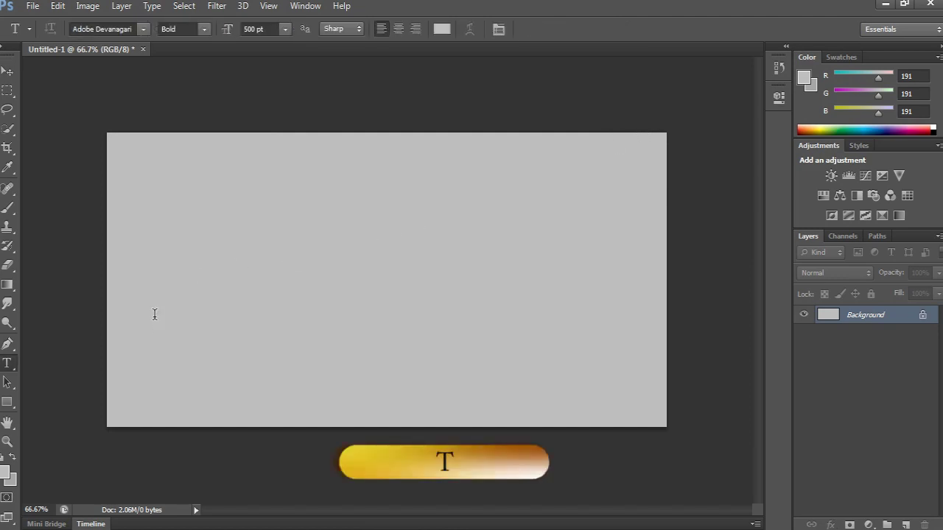
{"action": "left_click", "coordinate": [155, 314]}
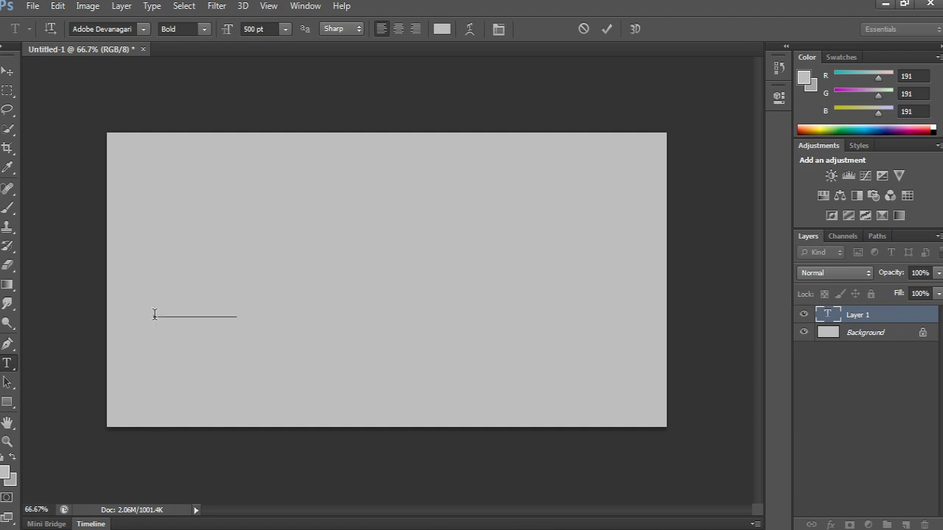
{"action": "type", "text": "text"}
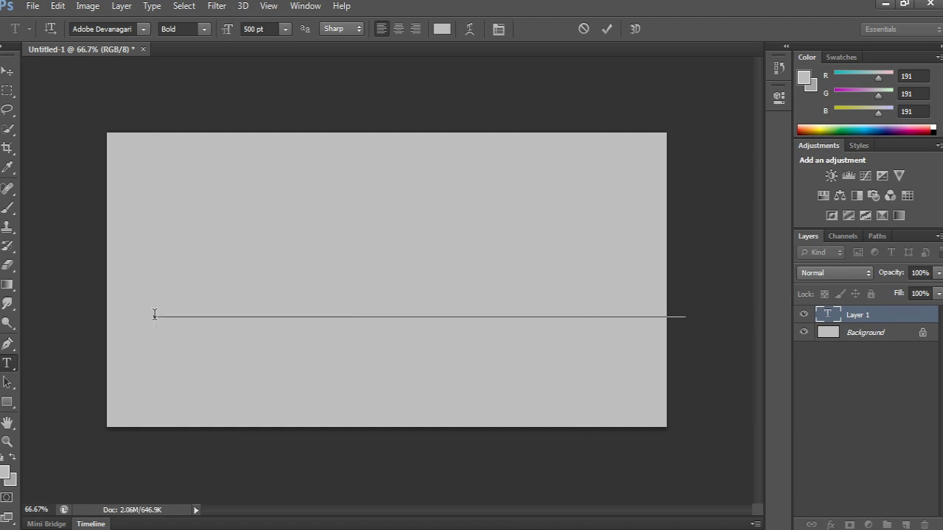
{"action": "key", "text": "ctrl+a"}
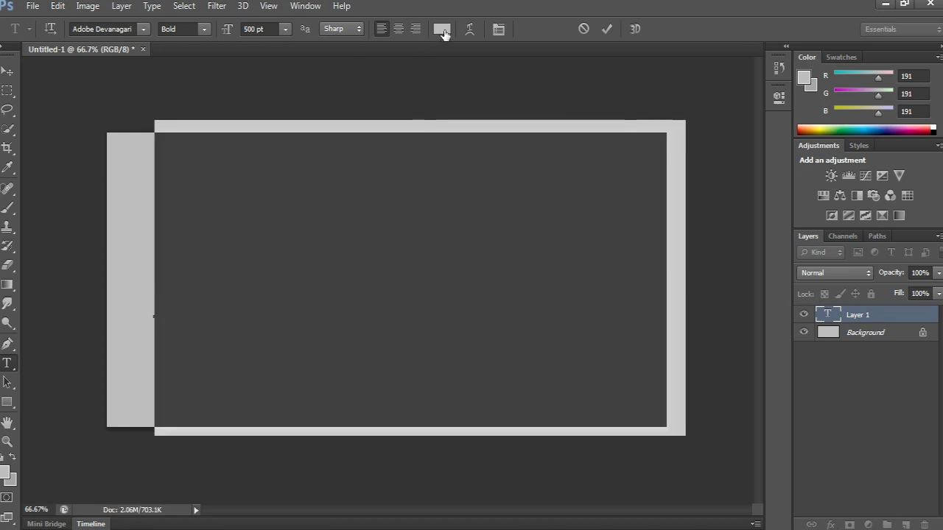
{"action": "left_click", "coordinate": [442, 29]}
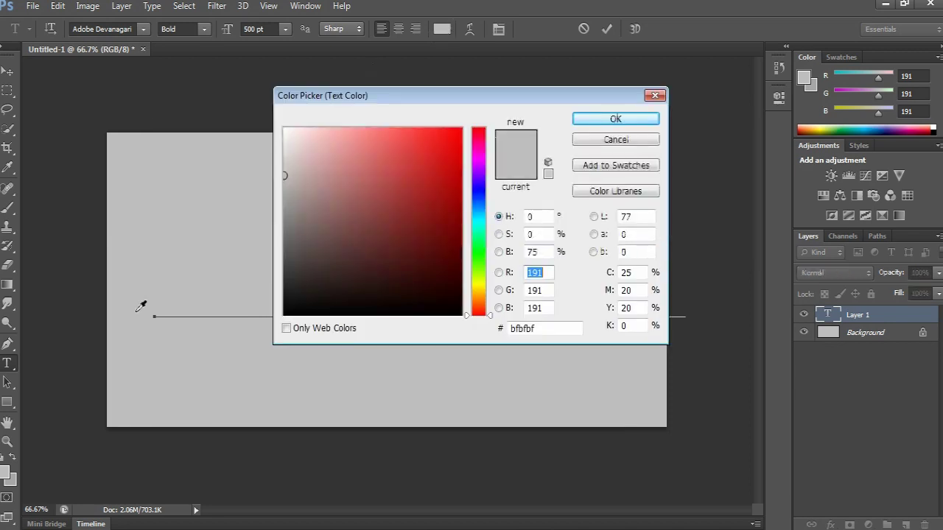
{"action": "left_click", "coordinate": [18, 474]}
{"action": "left_click", "coordinate": [641, 120]}
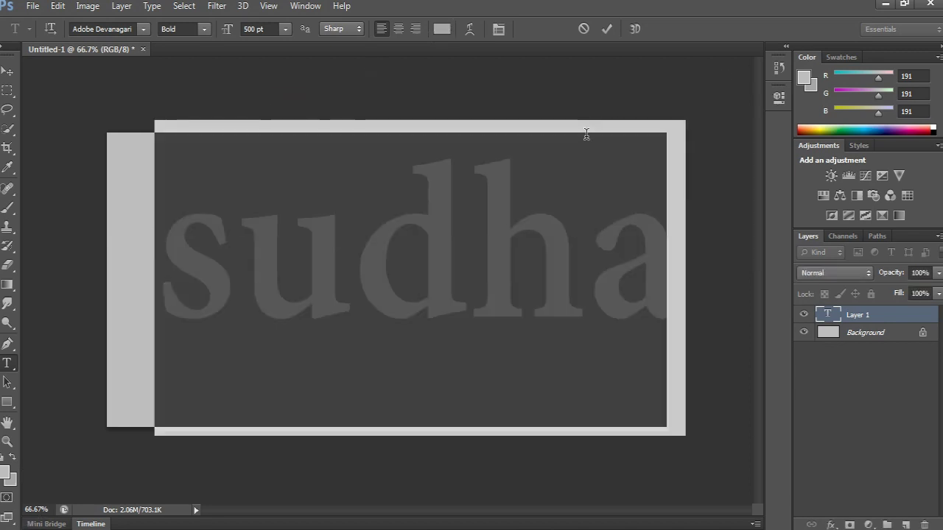
{"action": "left_click", "coordinate": [7, 72]}
Move the sudha text down and left into position on the canvas.
{"action": "left_click_drag", "start_coordinate": [441, 222], "coordinate": [383, 282]}
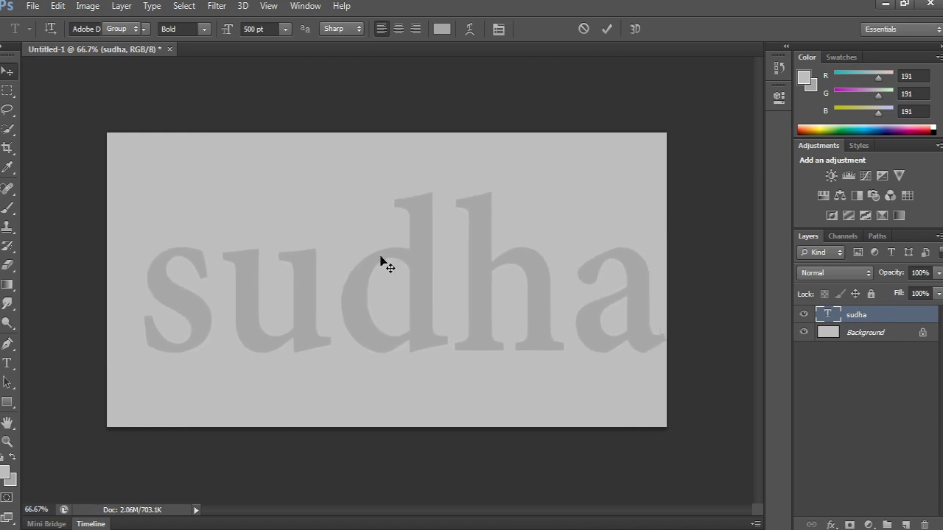
{"action": "left_click_drag", "start_coordinate": [416, 283], "coordinate": [407, 270]}
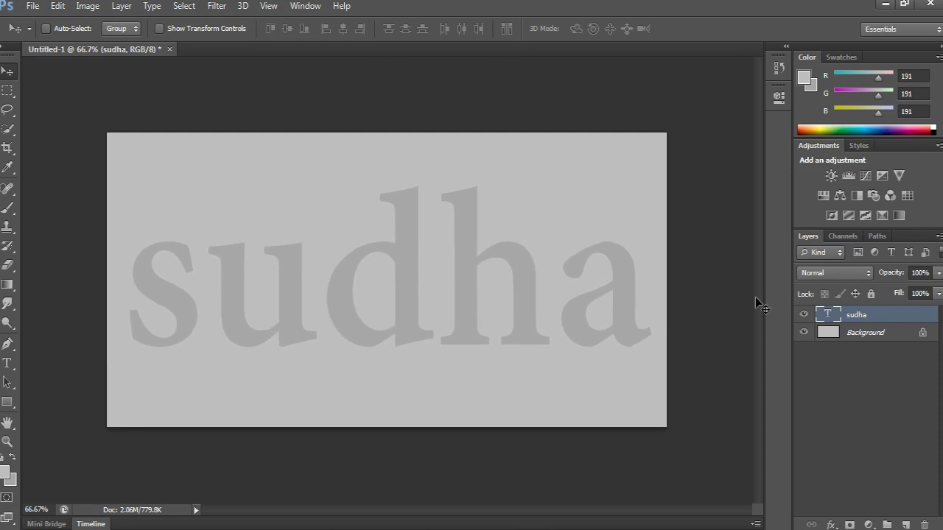
{"action": "right_click", "coordinate": [851, 317]}
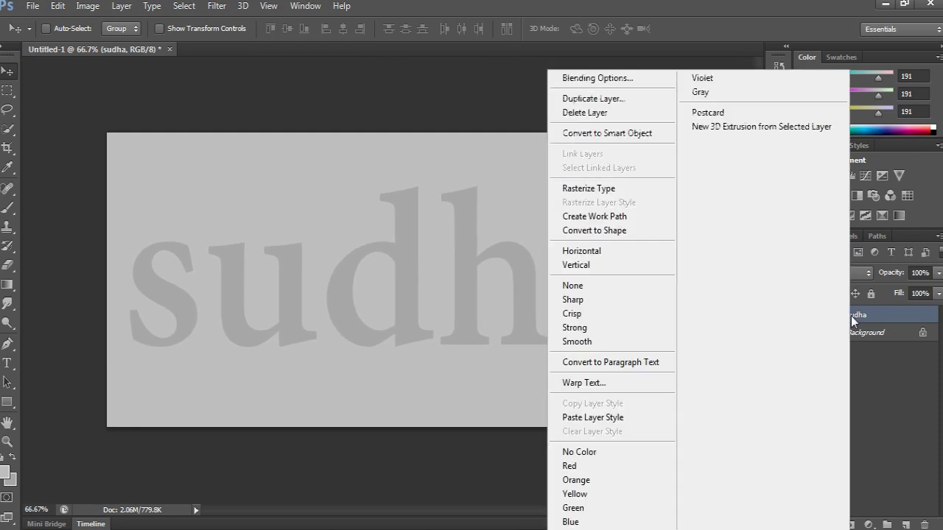
Rasterize the sudha type layer into an ordinary pixel layer.
{"action": "left_click", "coordinate": [588, 190]}
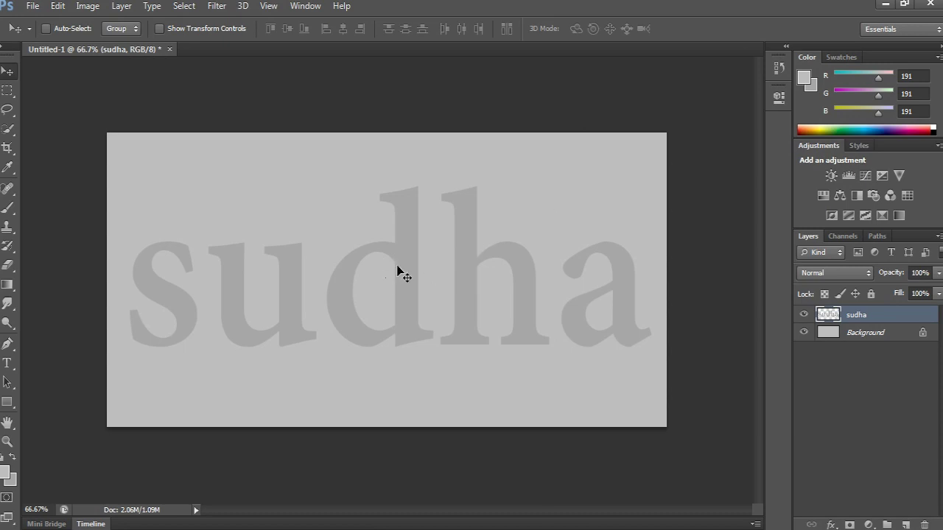
{"action": "left_click", "coordinate": [121, 7]}
{"action": "mouse_move", "coordinate": [140, 86]}
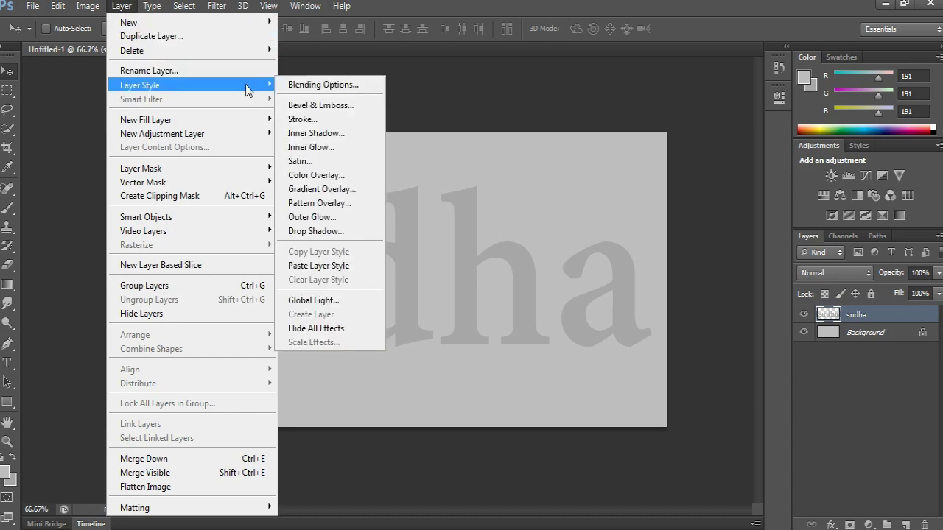
Add Bevel & Emboss to sudha with depth 955% and size 29 px.
{"action": "left_click", "coordinate": [321, 105]}
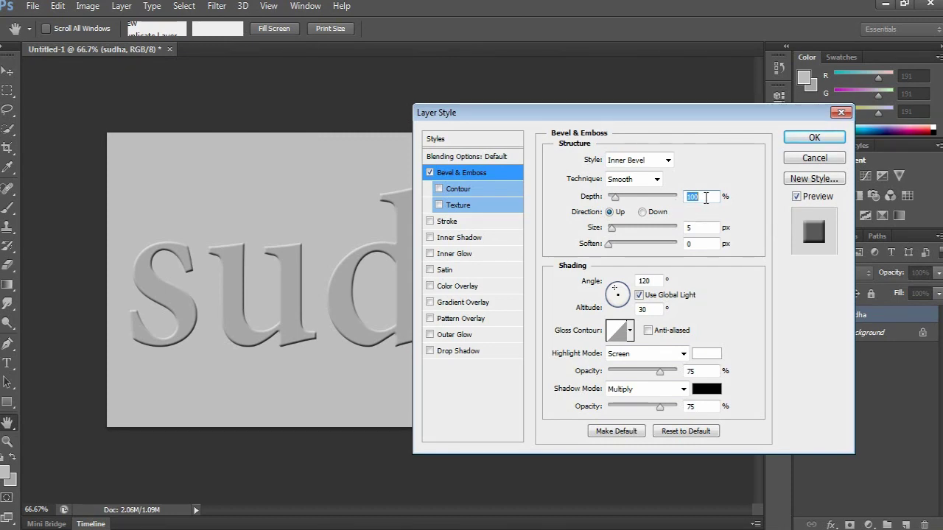
{"action": "type", "text": "95"}
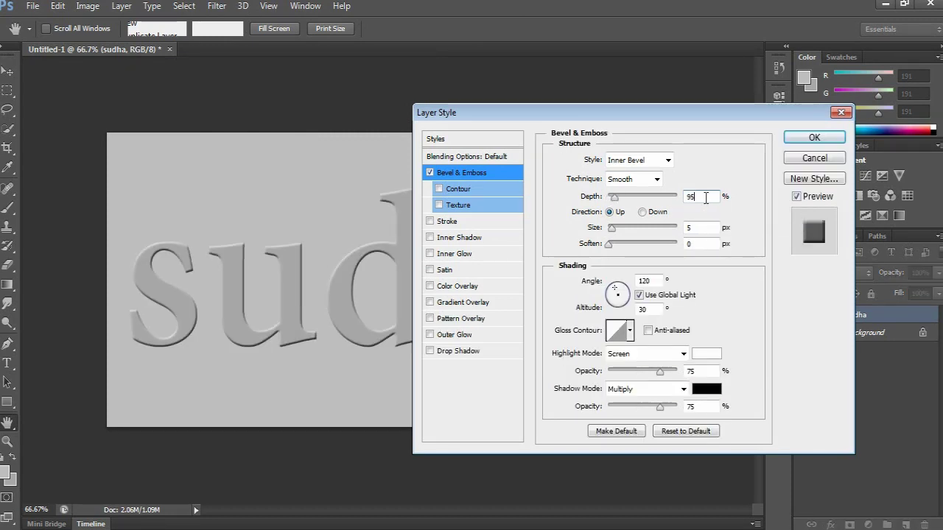
{"action": "type", "text": "5"}
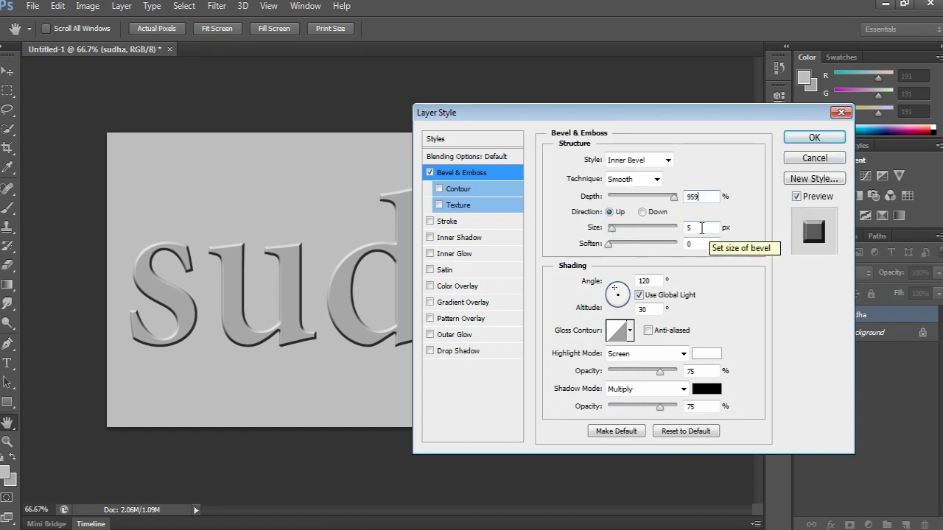
{"action": "double_click", "coordinate": [702, 230]}
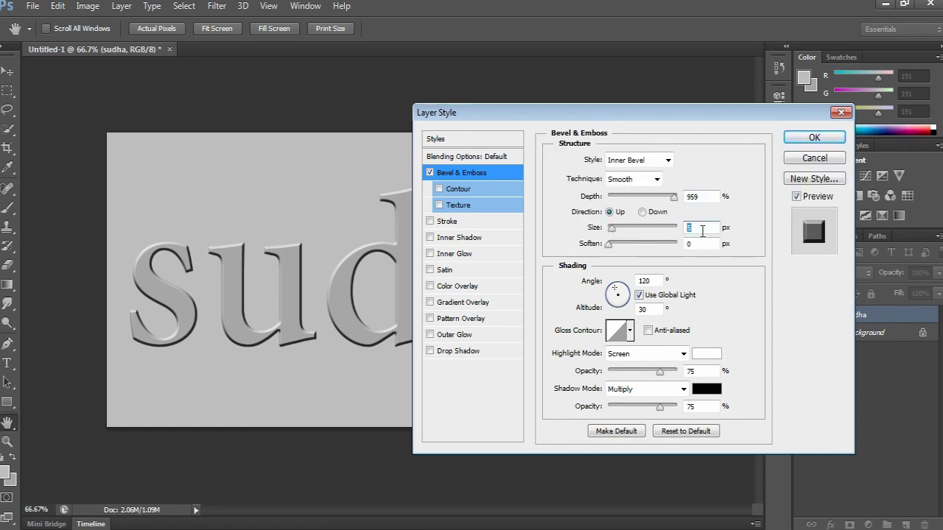
{"action": "type", "text": "29"}
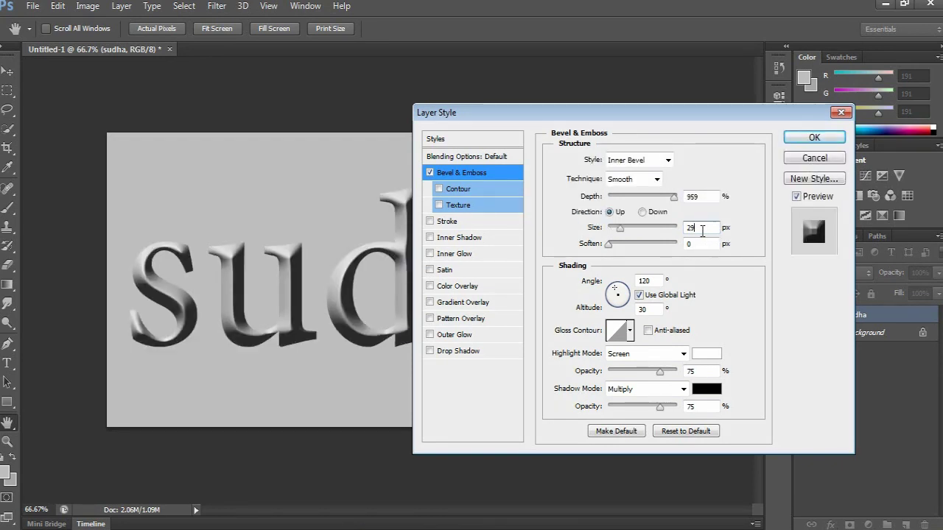
{"action": "key", "text": "Tab"}
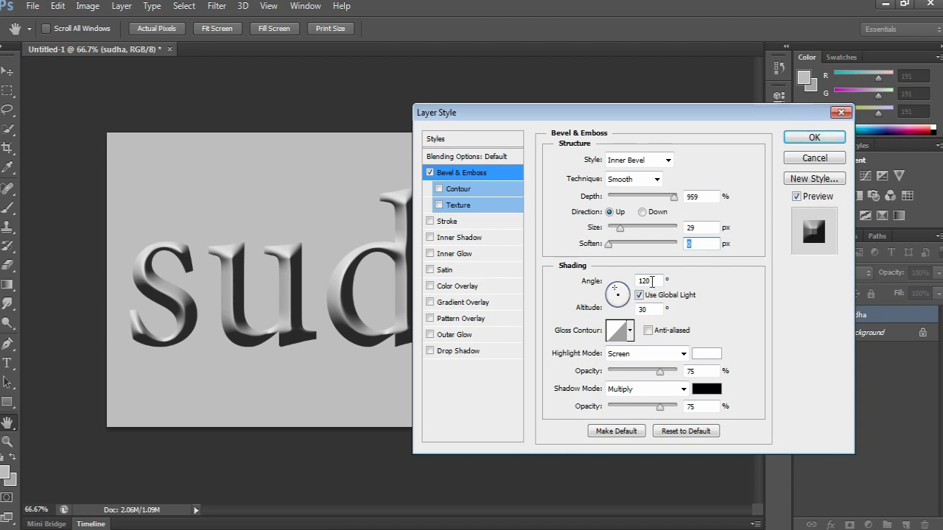
Set bevel altitude 30, Cone gloss contour, shadow opacity 0, and enable Inner Shadow.
{"action": "left_click", "coordinate": [652, 281]}
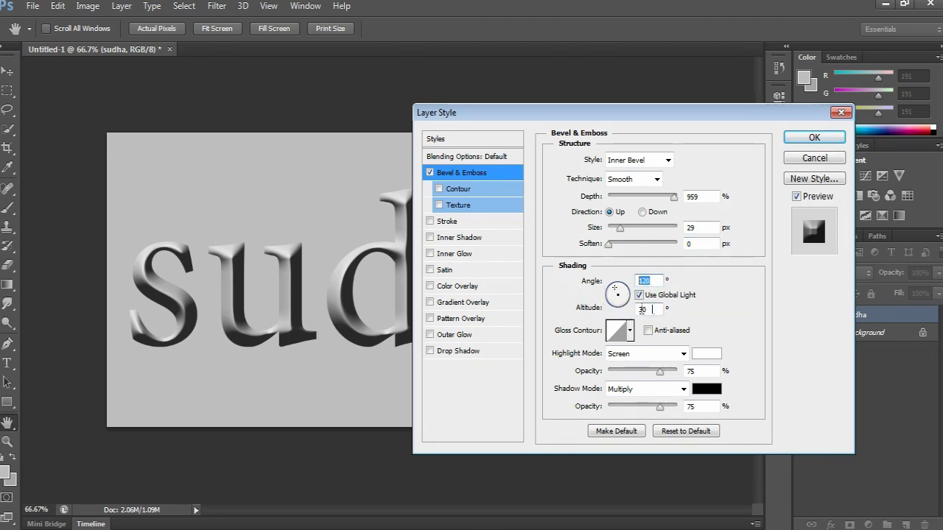
{"action": "left_click", "coordinate": [642, 310]}
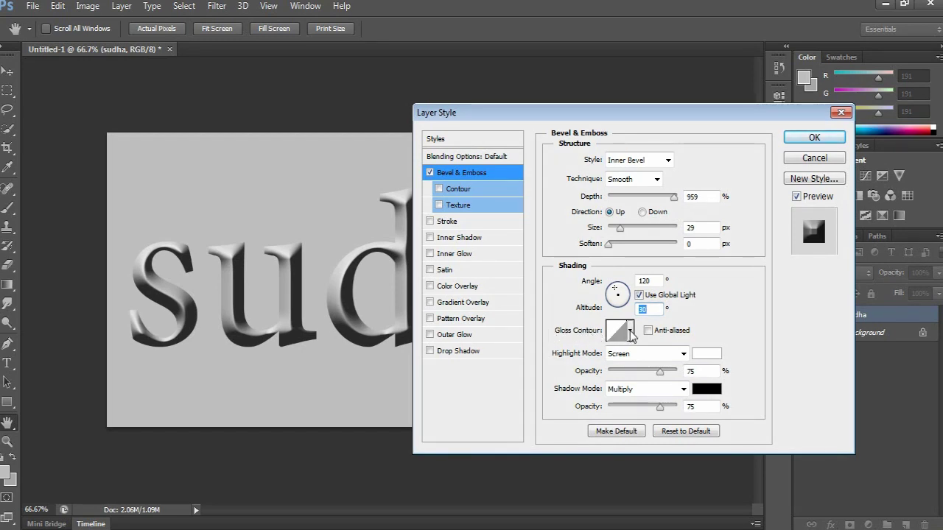
{"action": "left_click", "coordinate": [630, 333]}
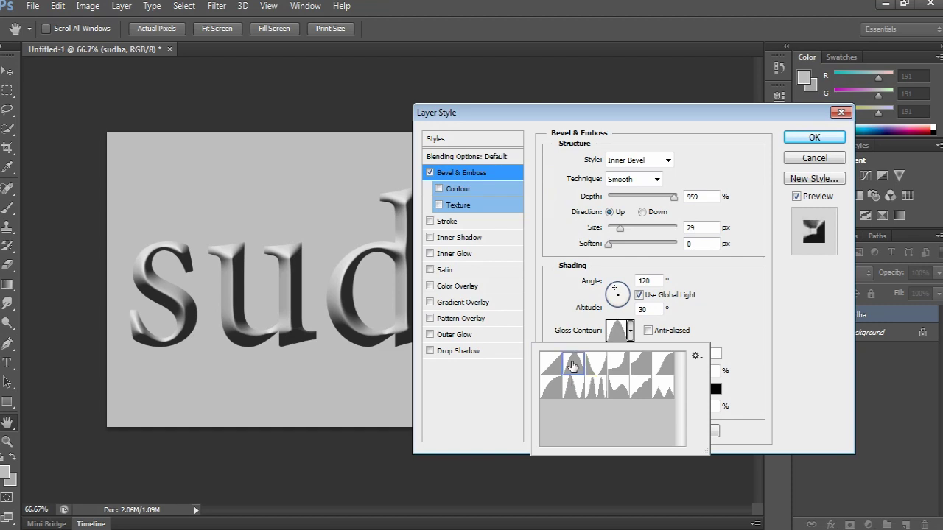
{"action": "left_click", "coordinate": [572, 366]}
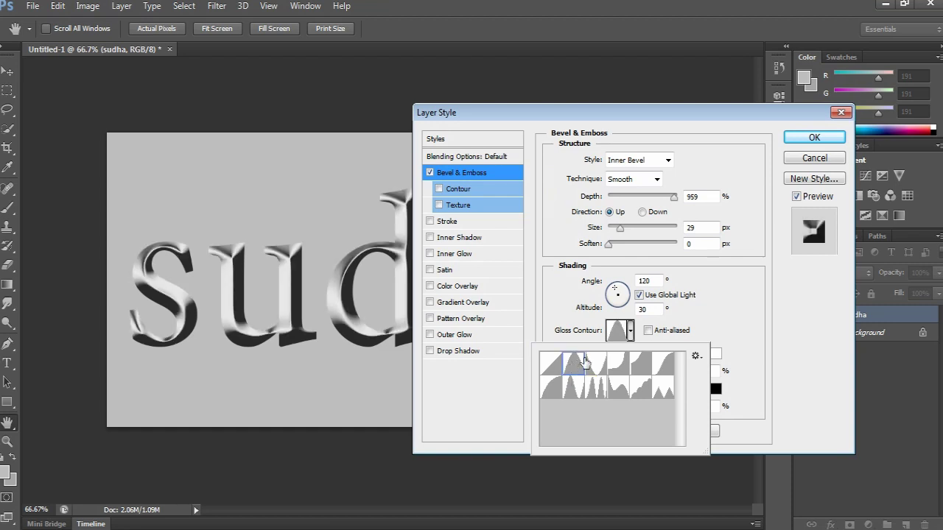
{"action": "left_click", "coordinate": [698, 333]}
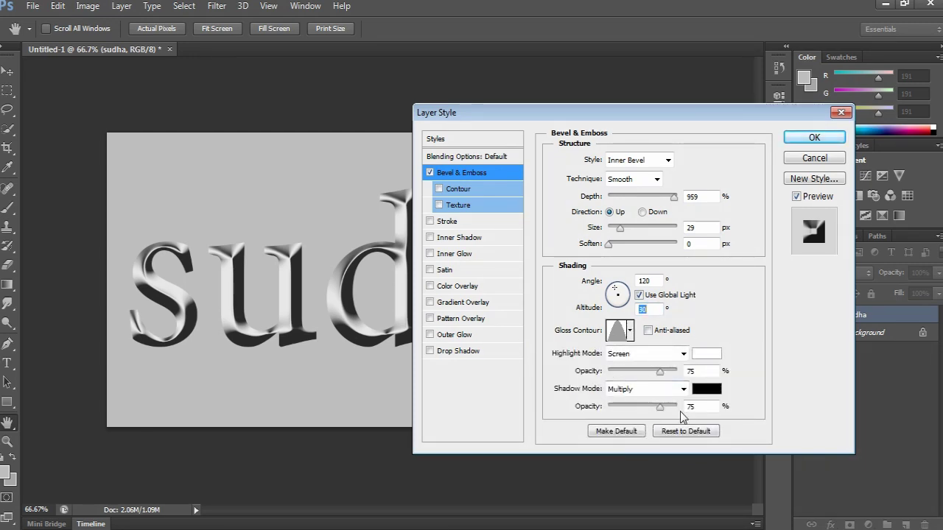
{"action": "double_click", "coordinate": [704, 409]}
{"action": "type", "text": "0"}
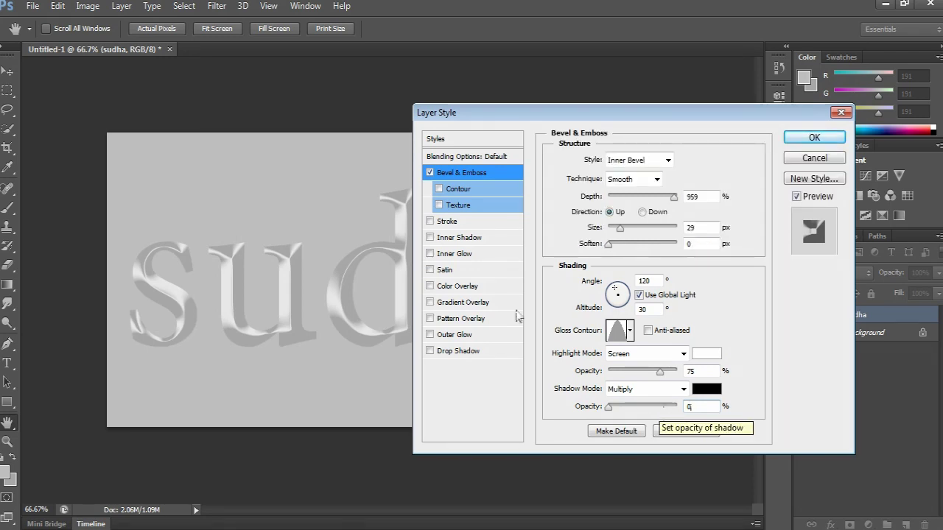
{"action": "left_click", "coordinate": [459, 238]}
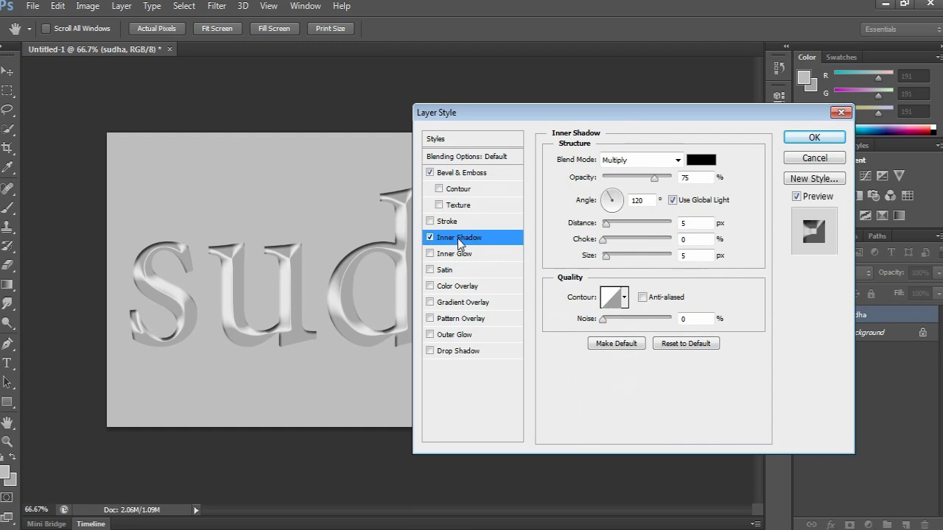
Give the inner shadow a Cone contour at 30% opacity, apply the style, then open Curves.
{"action": "left_click", "coordinate": [625, 297]}
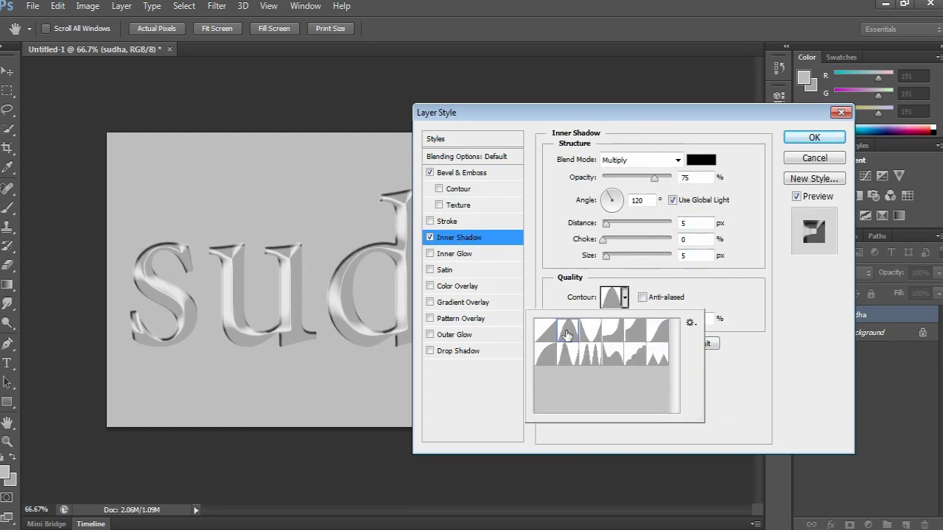
{"action": "double_click", "coordinate": [571, 333]}
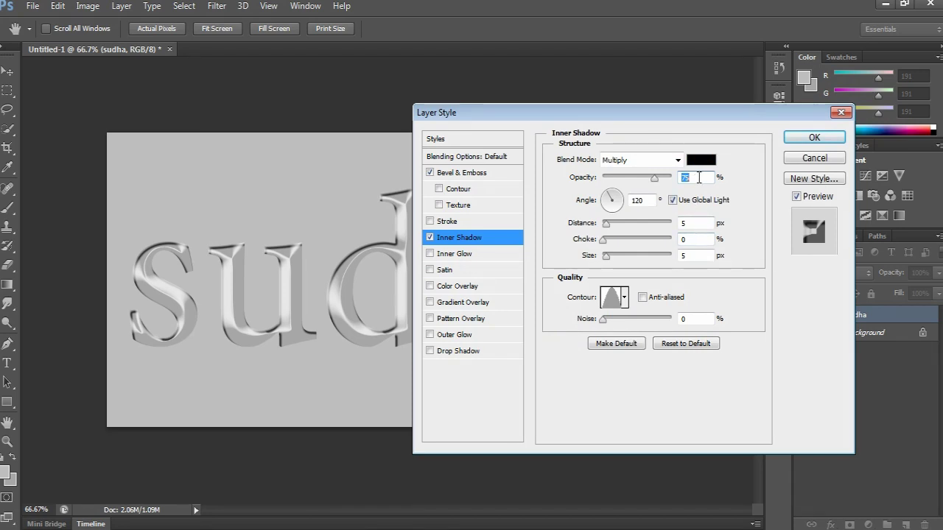
{"action": "type", "text": "30"}
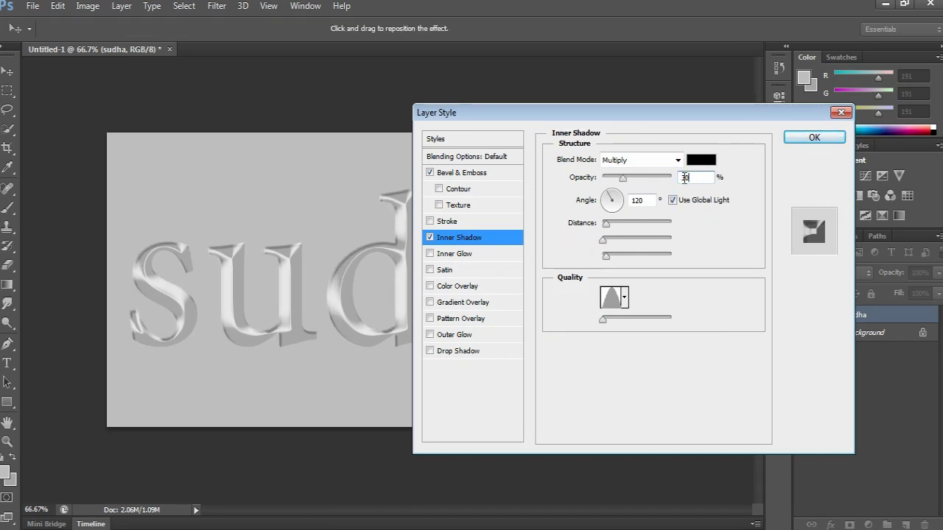
{"action": "left_click", "coordinate": [810, 137]}
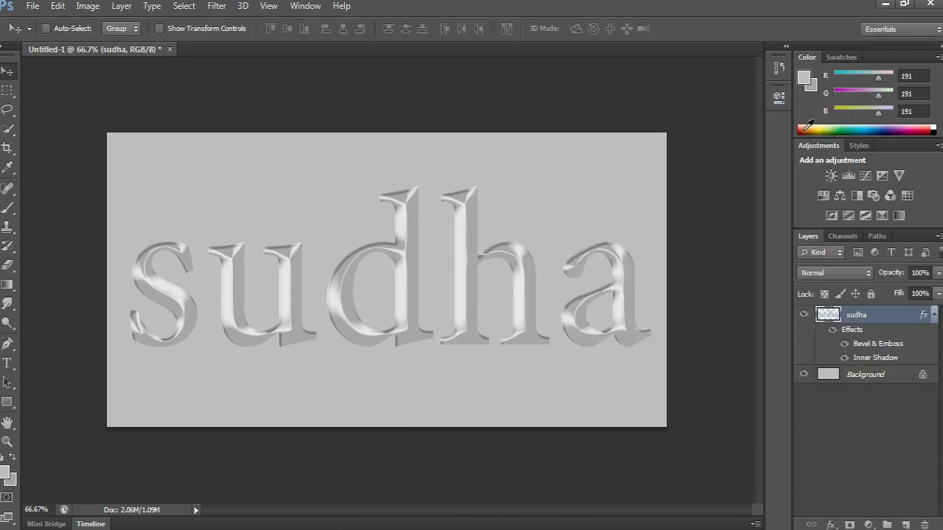
{"action": "key", "text": "ctrl+m"}
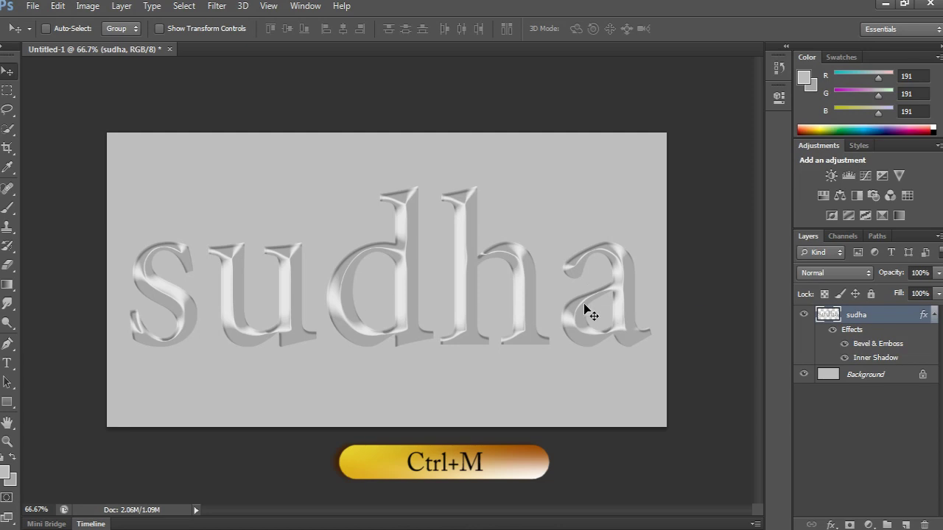
{"action": "key", "text": "ctrl+m"}
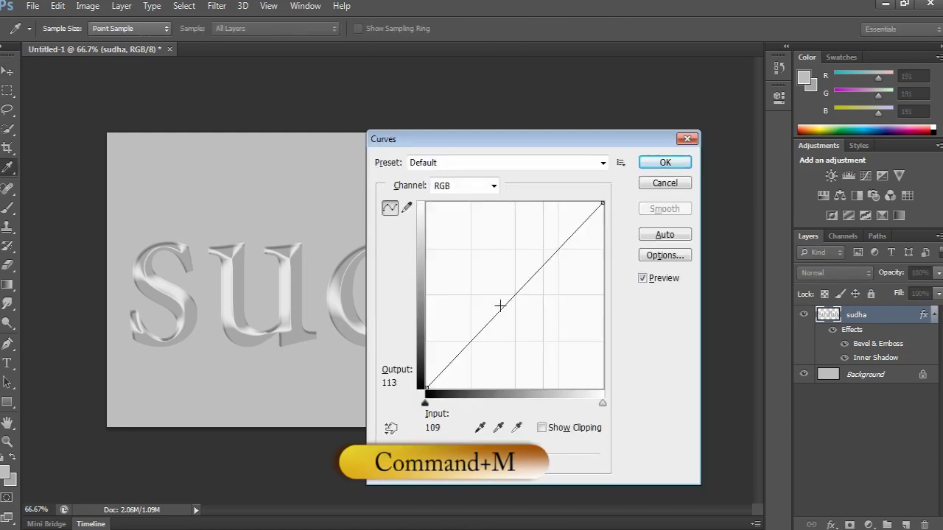
Add curve points at 57/212 and 108/91 to start the wave shape.
{"action": "left_click_drag", "start_coordinate": [475, 339], "coordinate": [466, 310]}
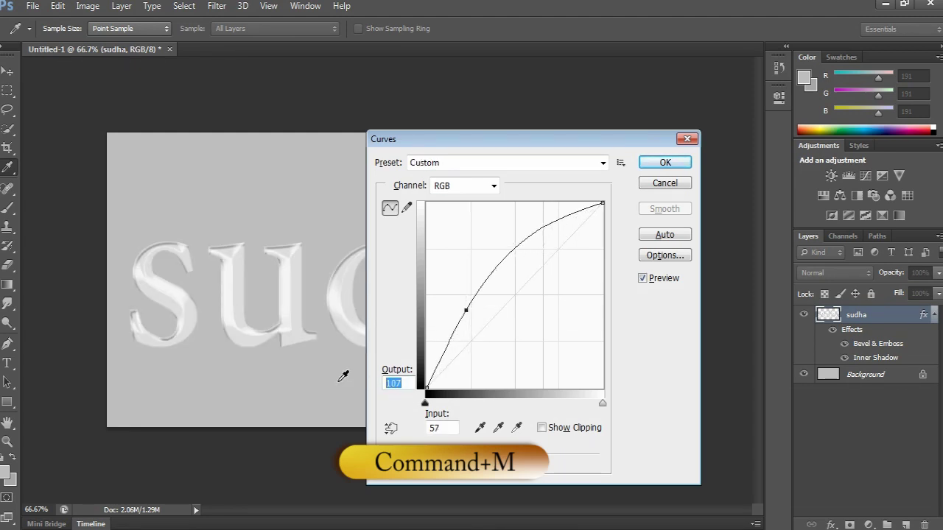
{"action": "type", "text": "212"}
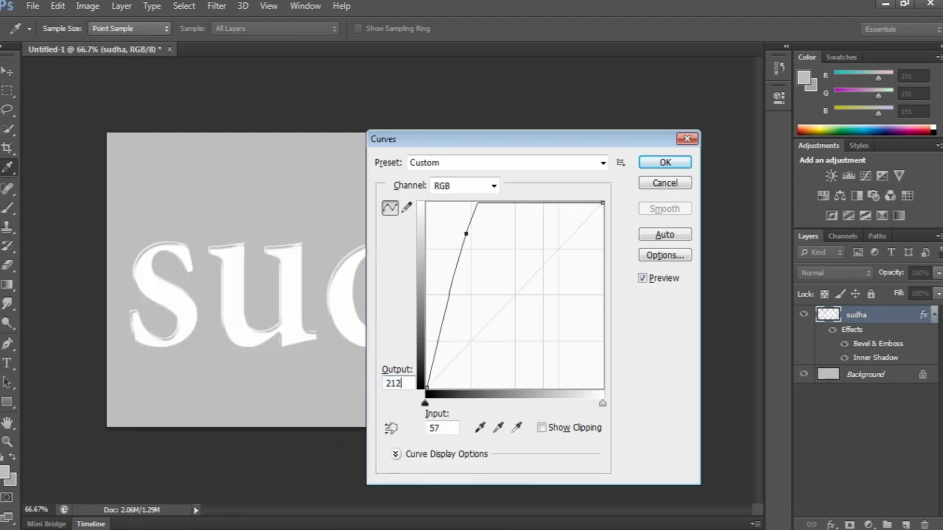
{"action": "key", "text": "Tab"}
{"action": "type", "text": "29"}
{"action": "left_click_drag", "start_coordinate": [473, 214], "coordinate": [502, 292]}
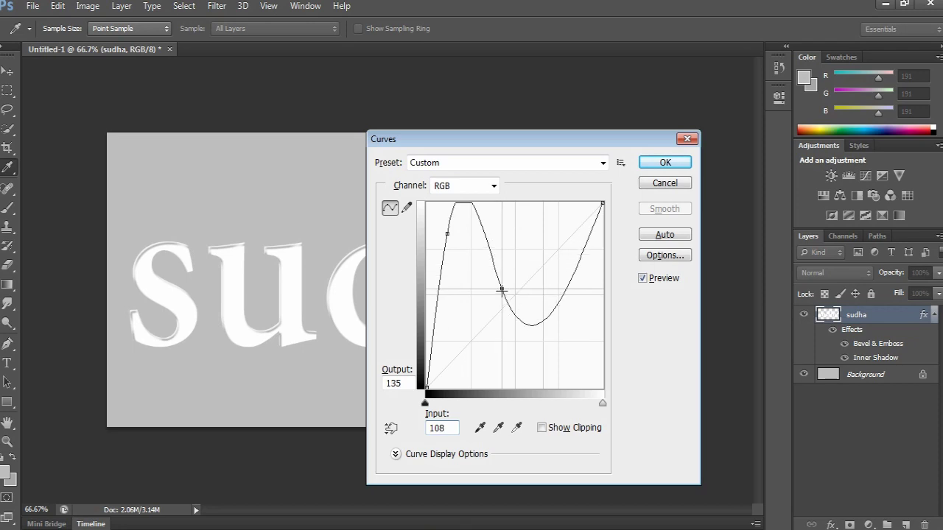
{"action": "double_click", "coordinate": [398, 383]}
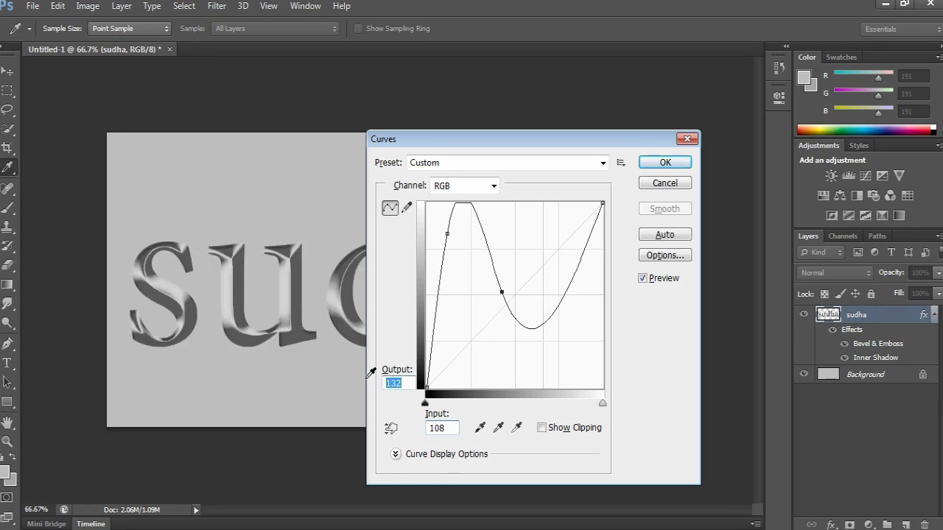
{"action": "type", "text": "91"}
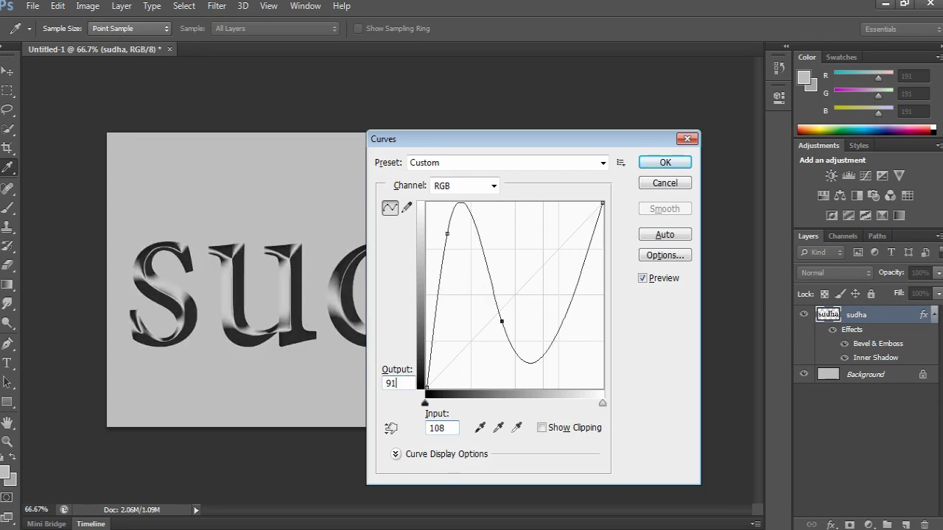
{"action": "left_click", "coordinate": [442, 428]}
{"action": "key", "text": "Up"}
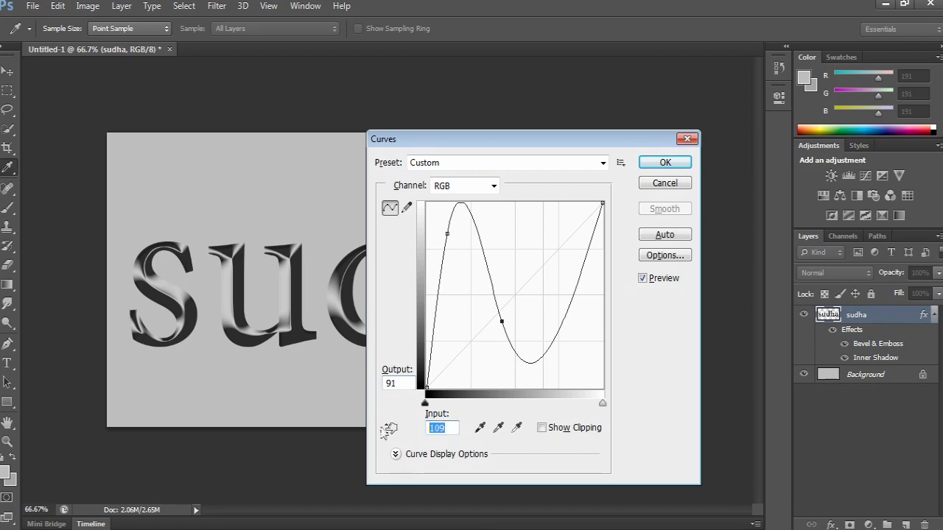
{"action": "type", "text": "1"}
{"action": "type", "text": "11"}
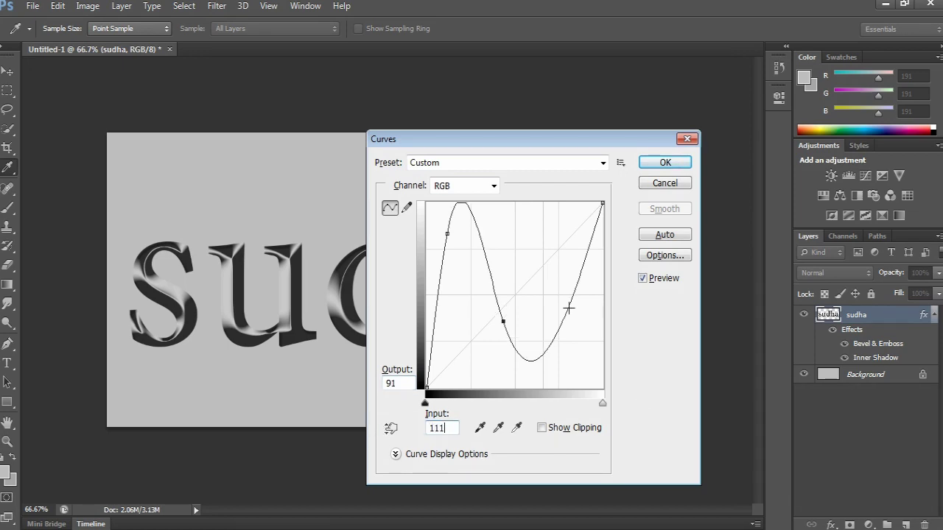
Add a third curve point at 197/231 and apply the Curves adjustment.
{"action": "left_click_drag", "start_coordinate": [568, 310], "coordinate": [552, 268]}
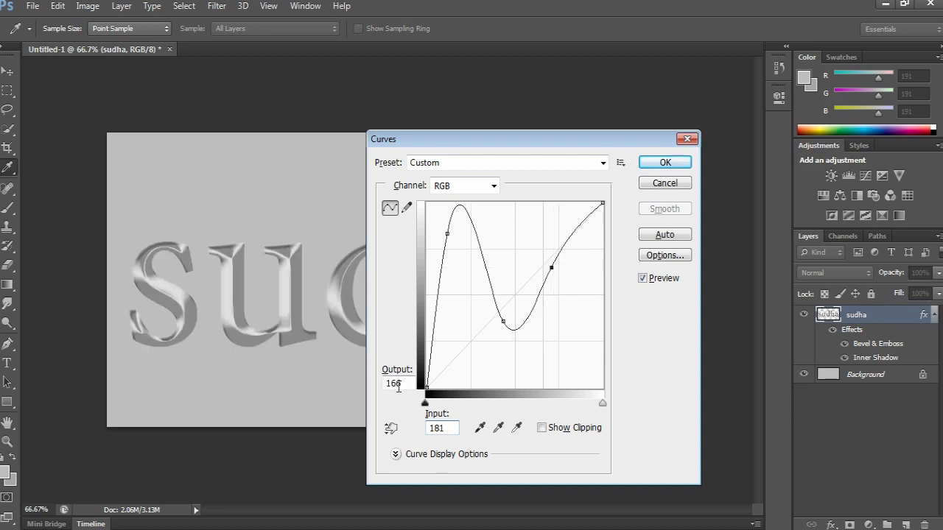
{"action": "key", "text": "Tab"}
{"action": "type", "text": "231"}
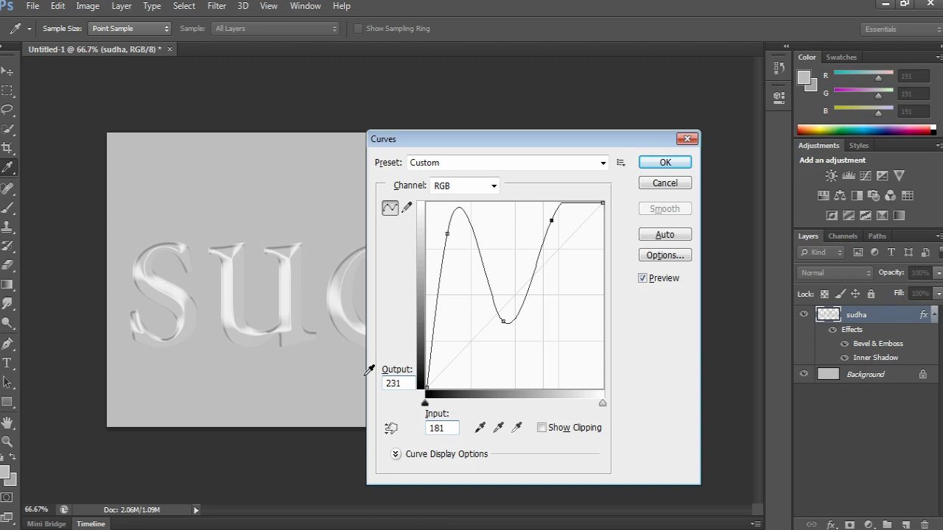
{"action": "double_click", "coordinate": [438, 428]}
{"action": "type", "text": "19"}
{"action": "type", "text": "7"}
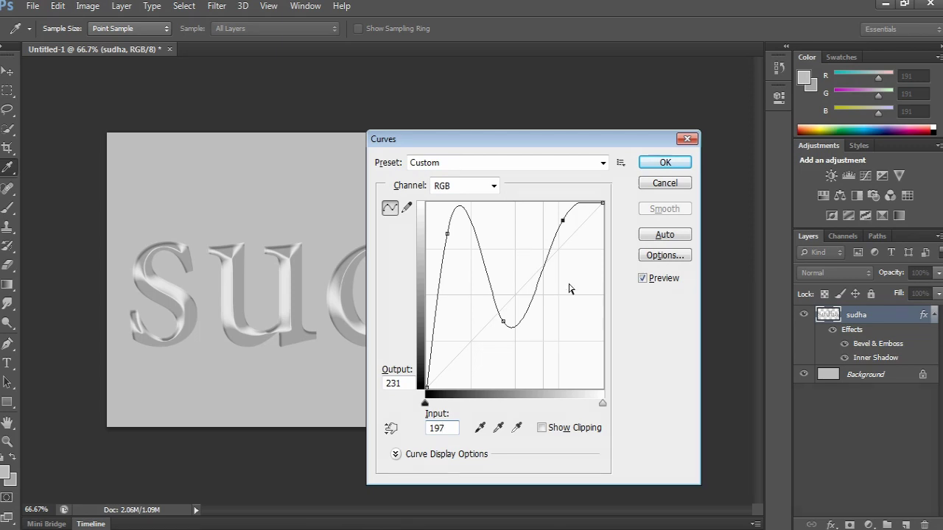
{"action": "left_click", "coordinate": [666, 164]}
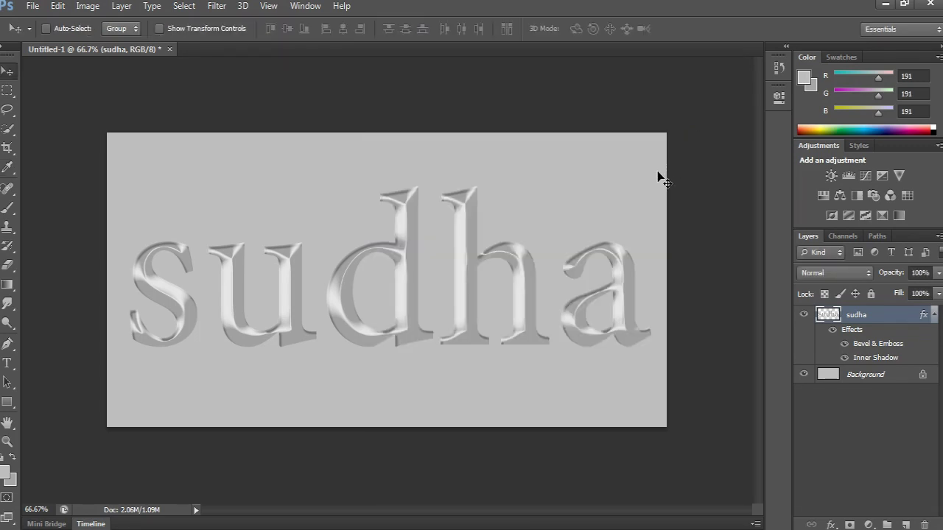
Switch to full-screen mode to view the finished chrome sudha lettering.
{"action": "key", "text": "f"}
{"action": "key", "text": "f"}
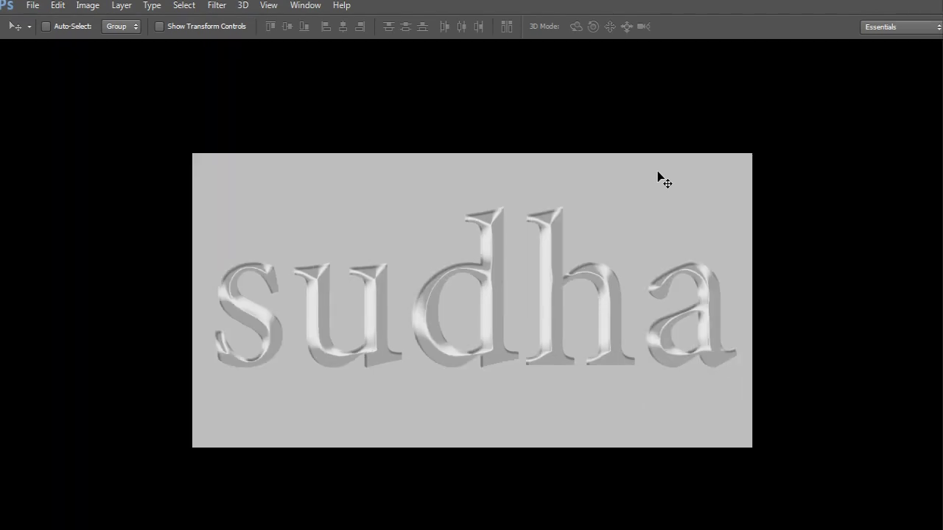